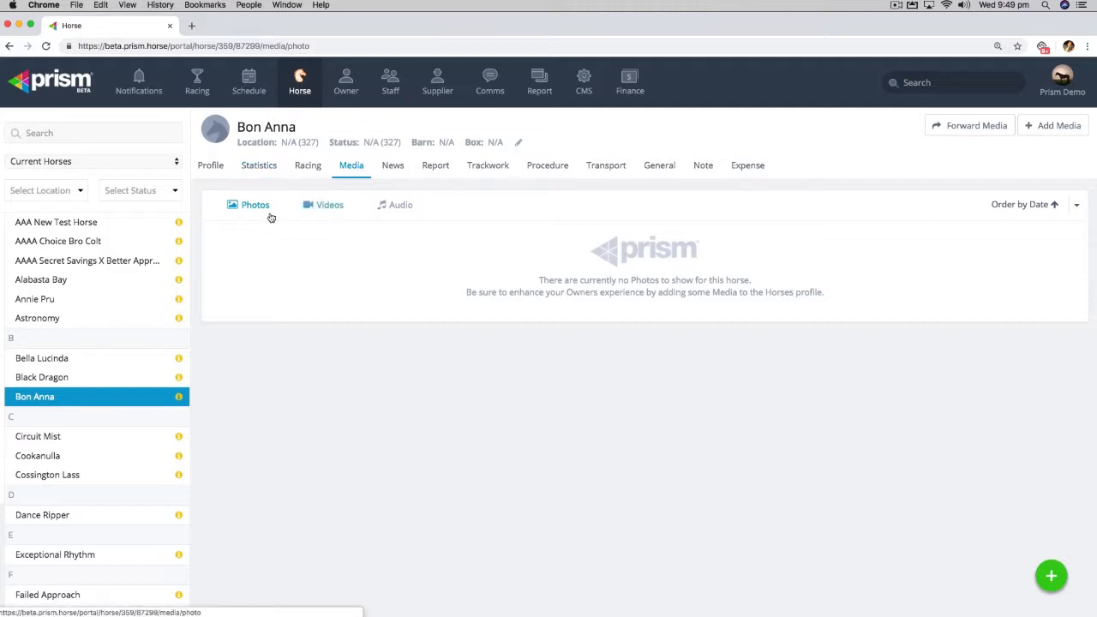
click(389, 207)
click(253, 206)
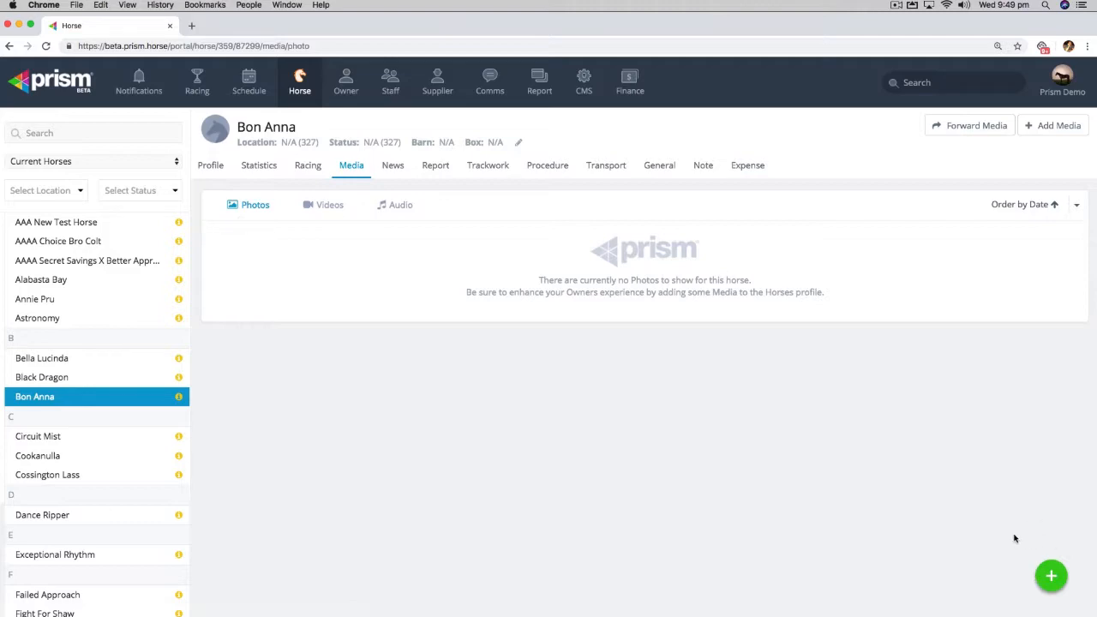
click(1054, 128)
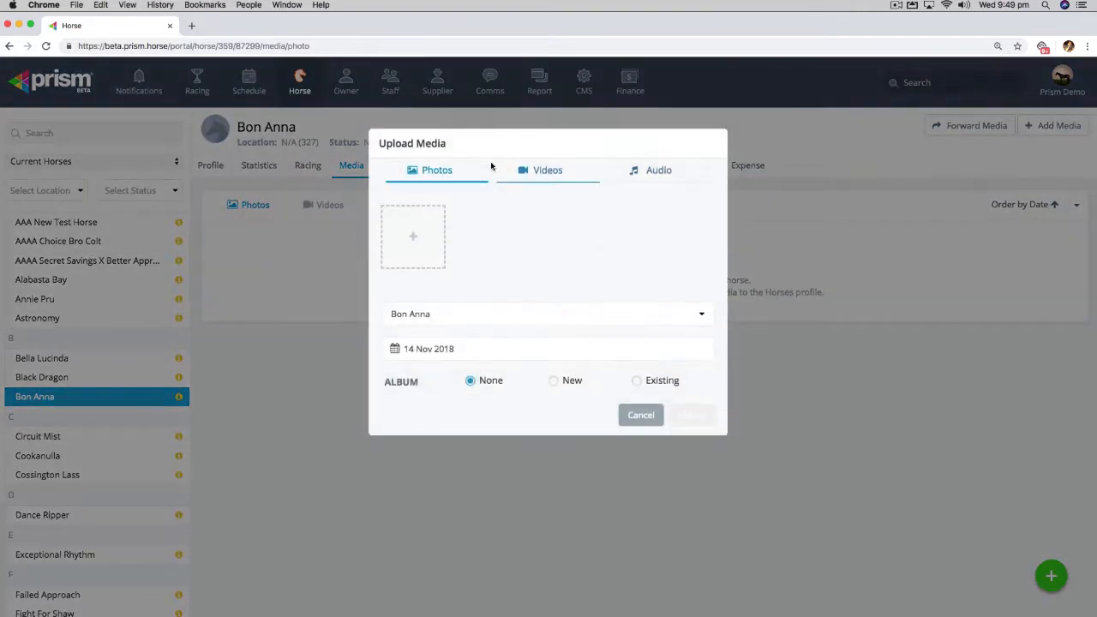
click(658, 426)
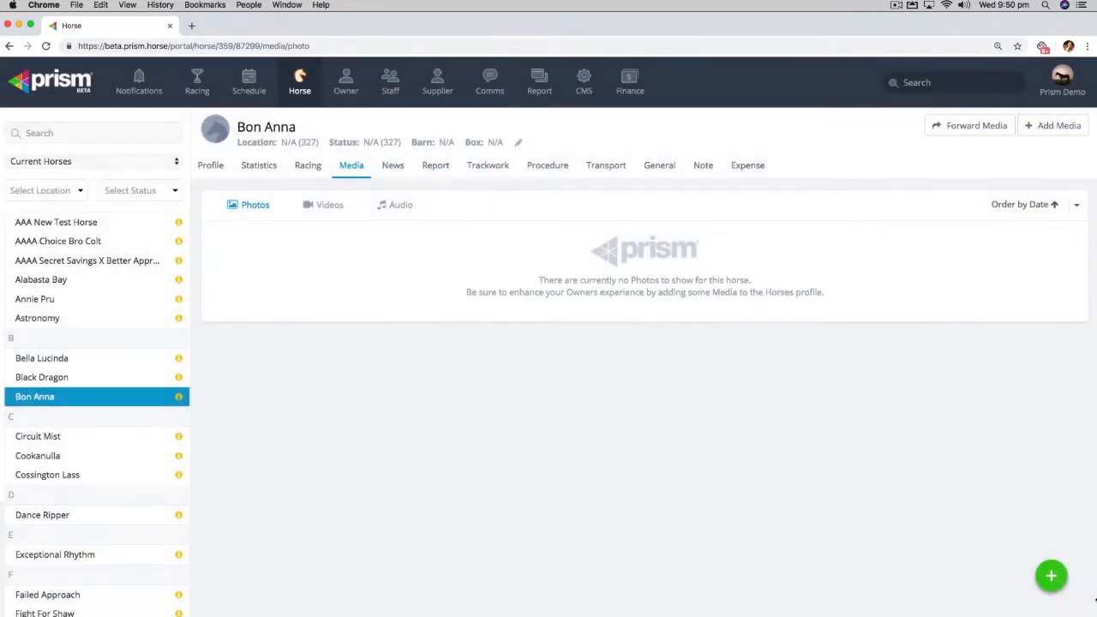
- Start a new photo upload and add Redzel.jpg from the Desktop to it twice
click(1053, 576)
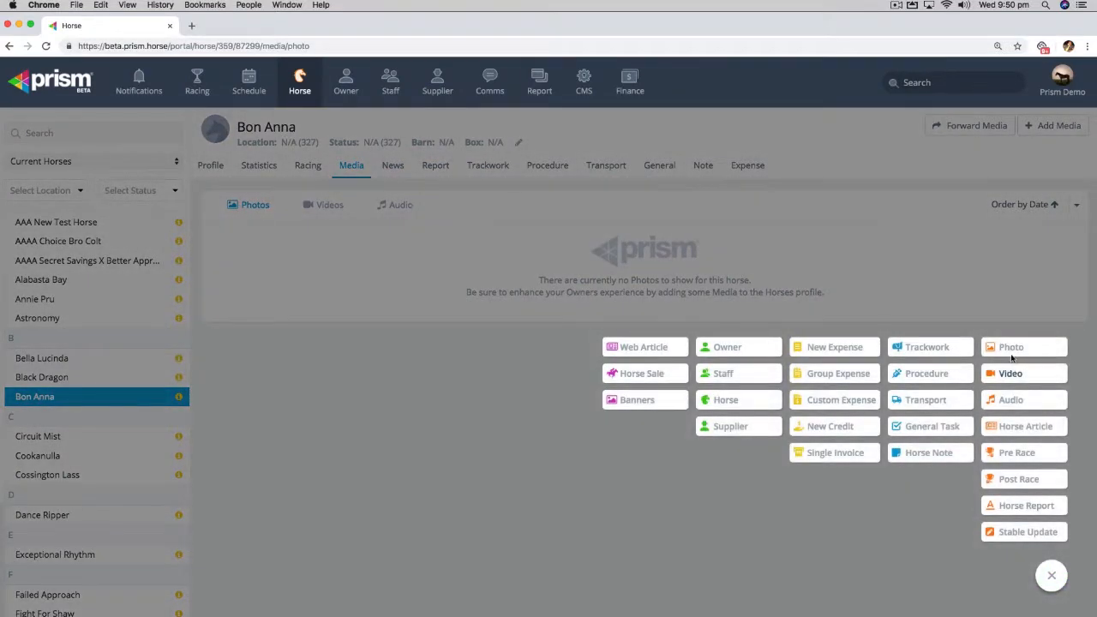
click(1014, 348)
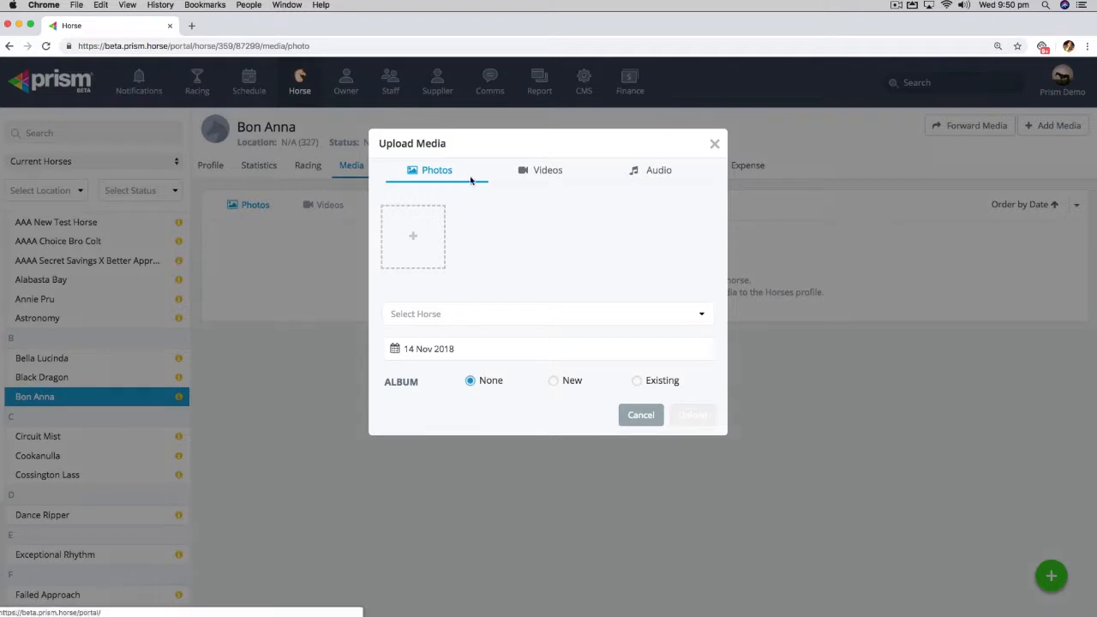
click(421, 236)
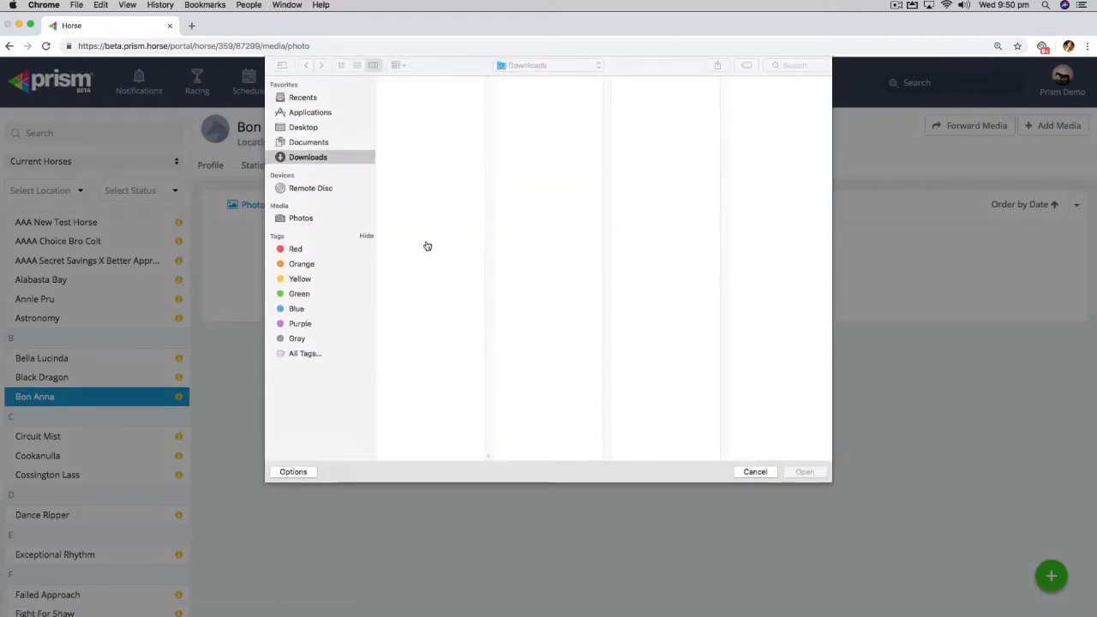
click(324, 131)
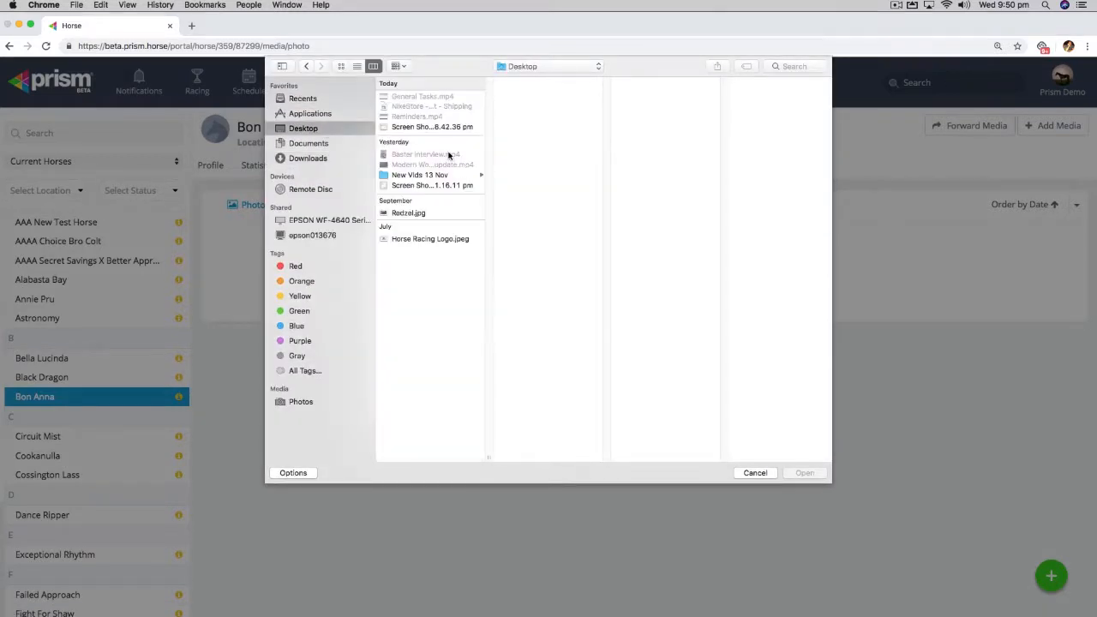
double_click(412, 212)
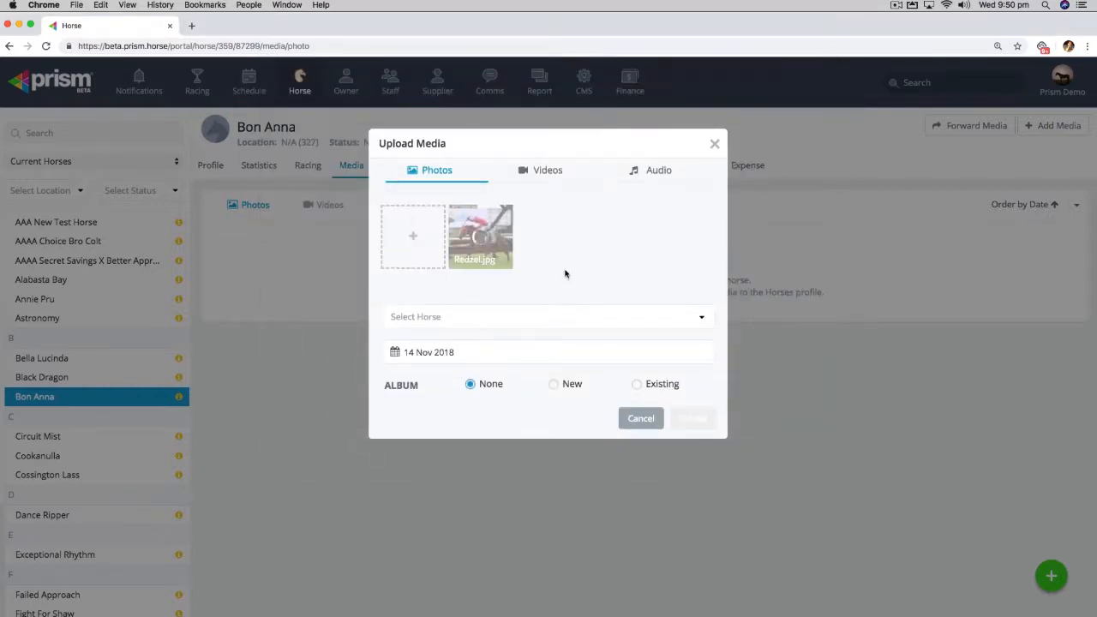
click(411, 238)
double_click(409, 207)
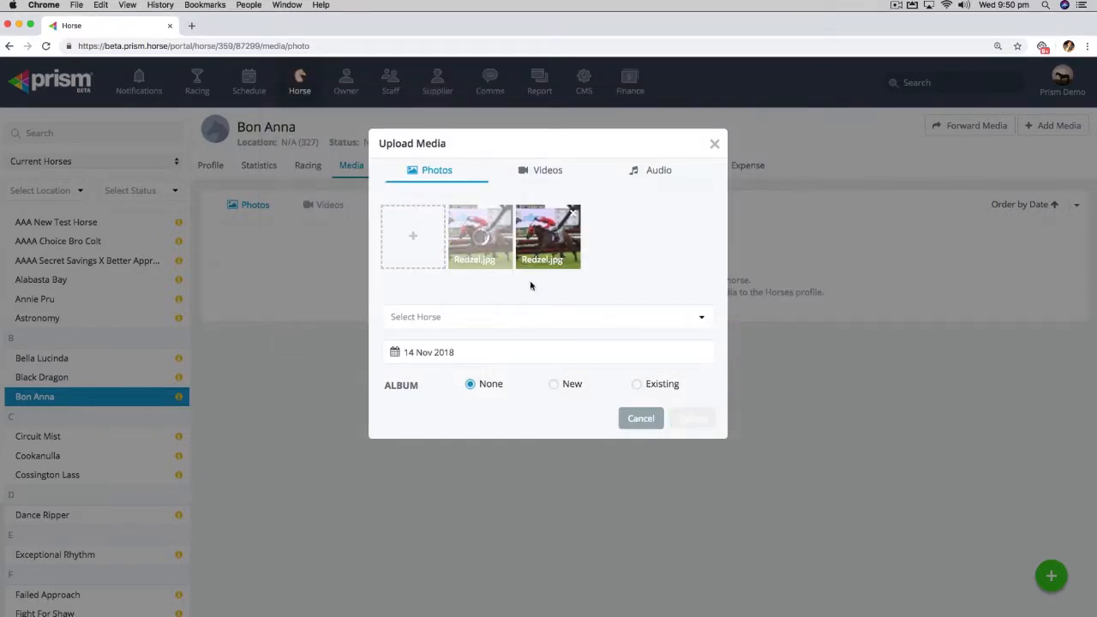
- Assign the photo upload to the horse Bon Anna and cancel the upload
click(704, 317)
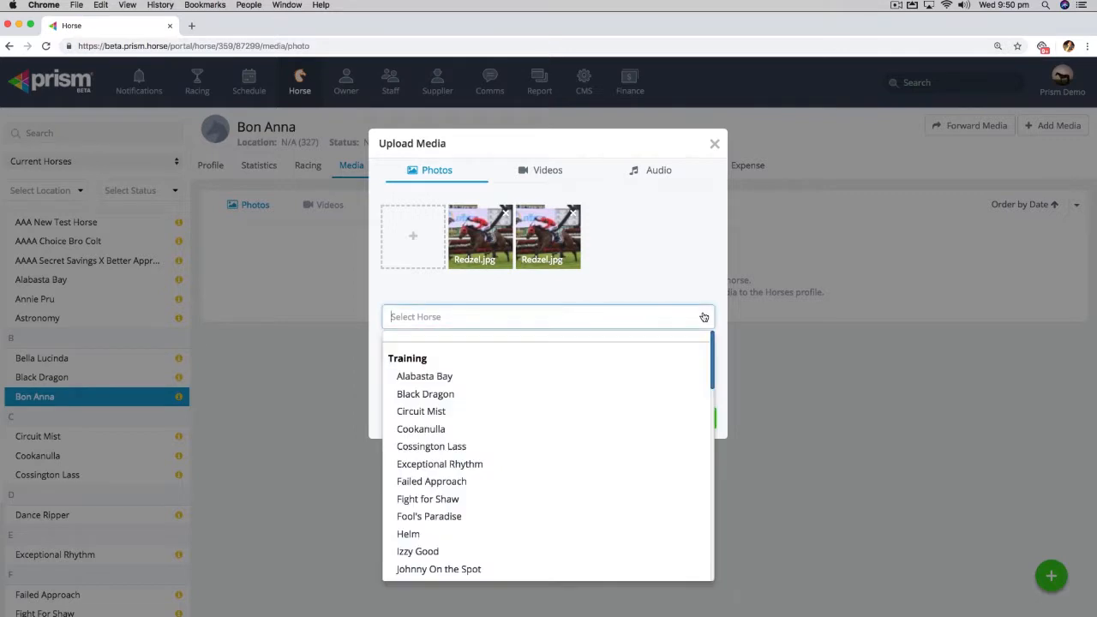
text(bin)
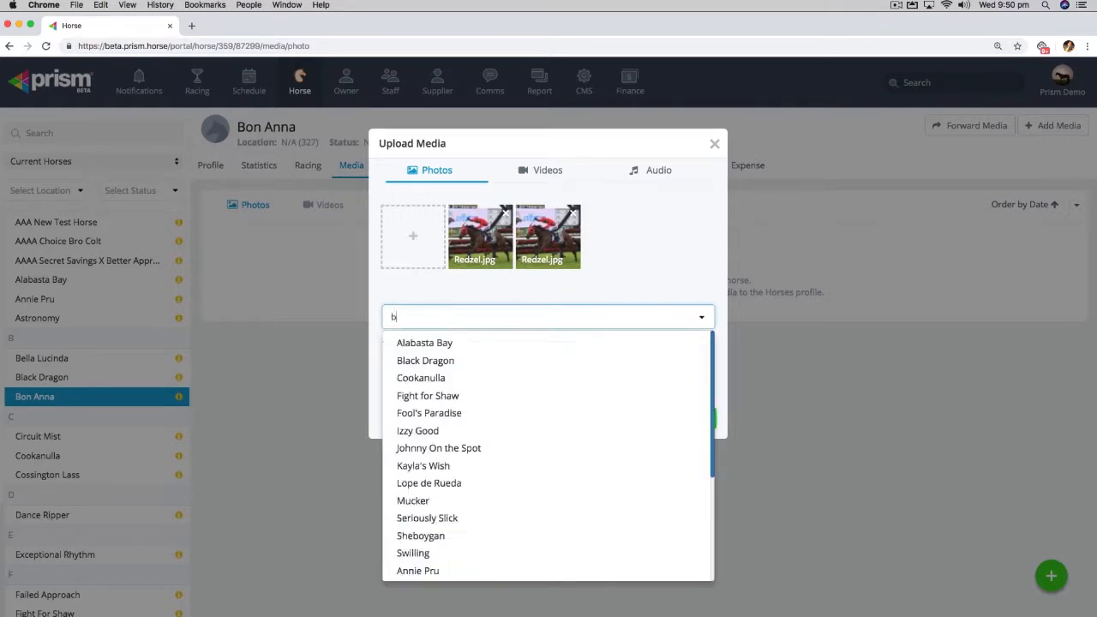
key(BackSpace)
text(on)
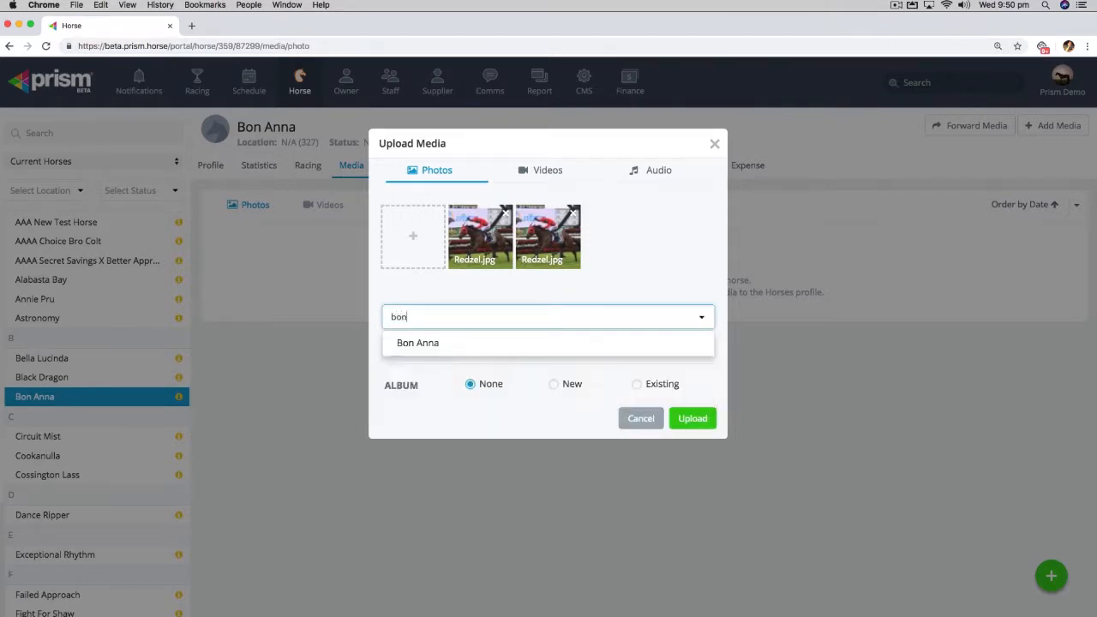
click(426, 342)
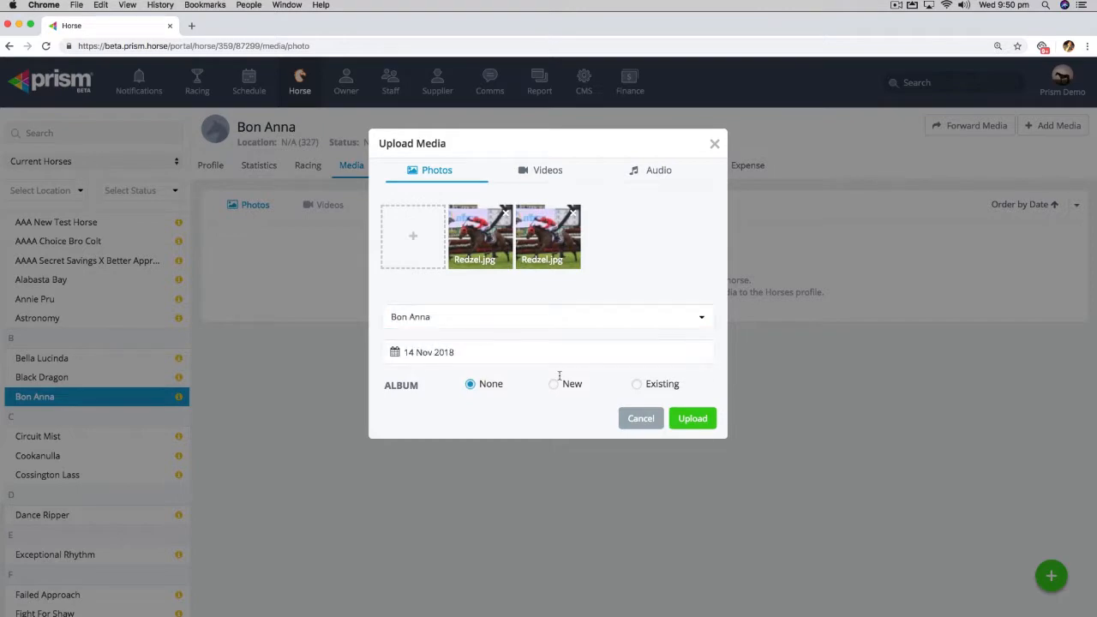
click(639, 419)
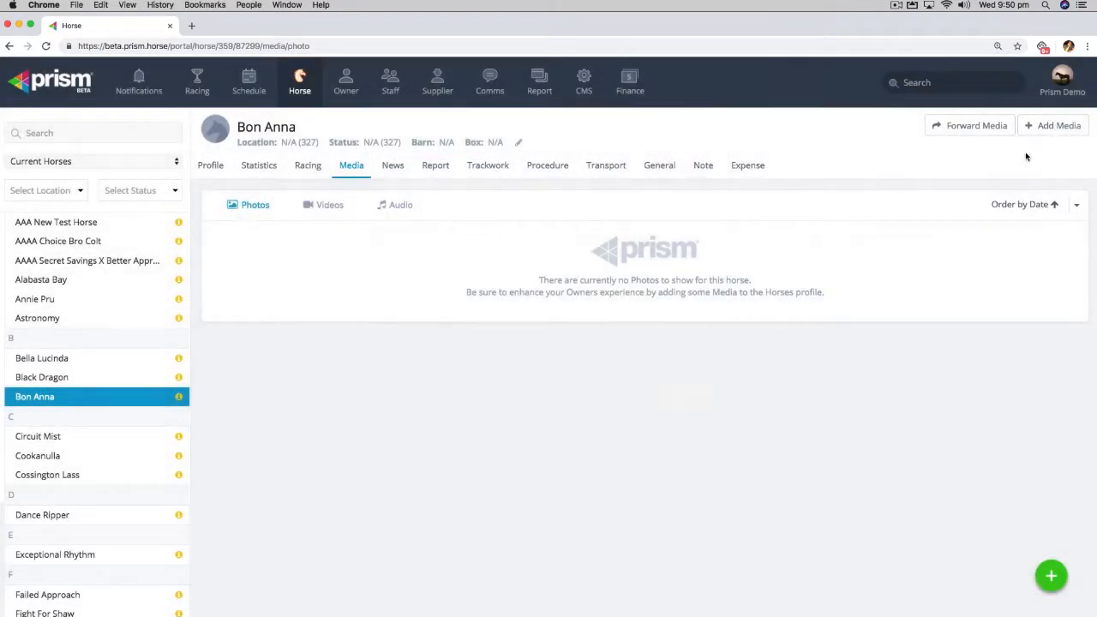
- Upload the photo Redzel.jpg from the Desktop to Bon Anna's media without an album
click(1047, 129)
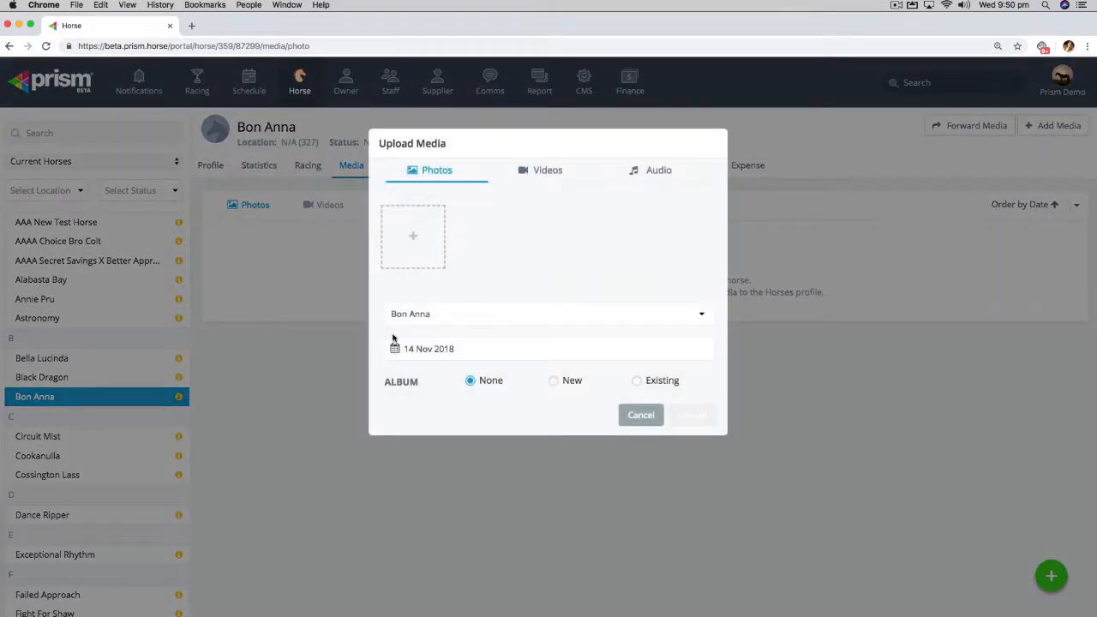
click(426, 231)
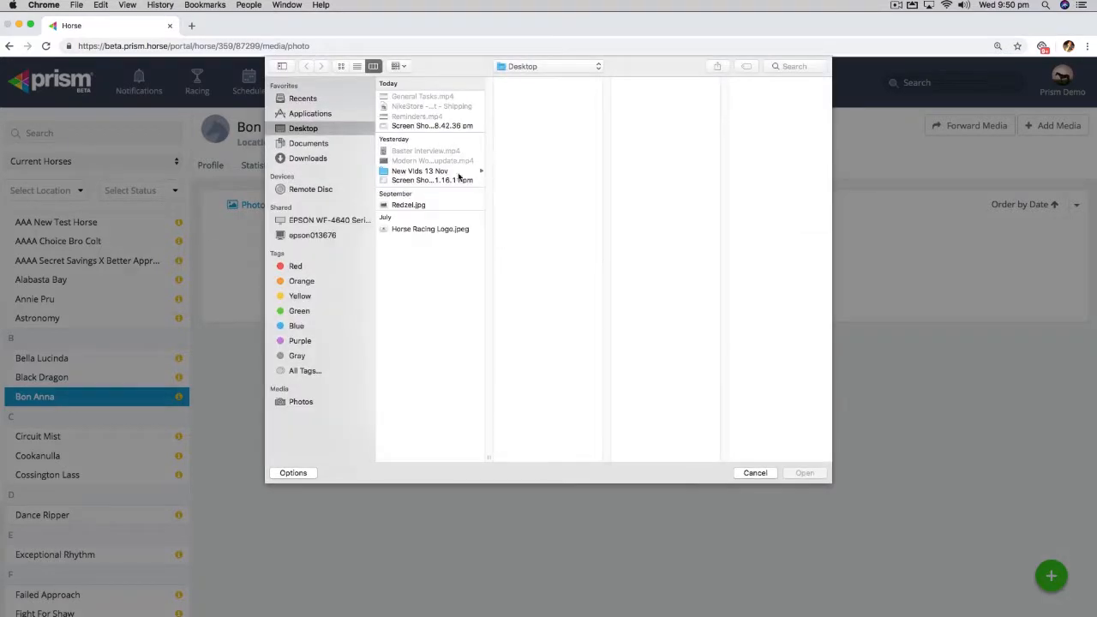
double_click(403, 205)
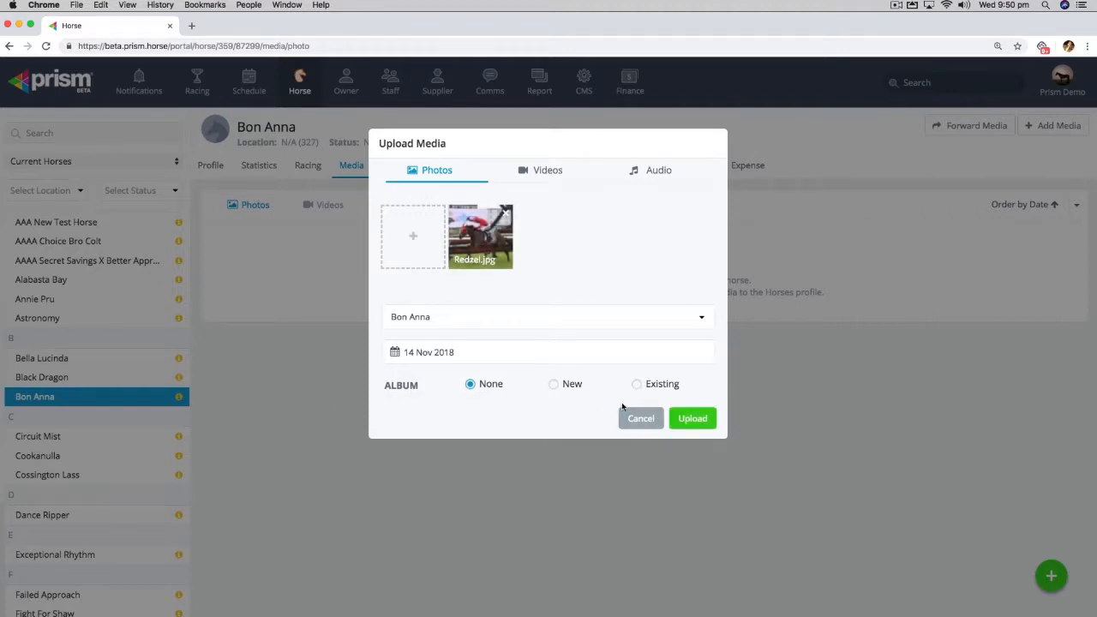
click(693, 418)
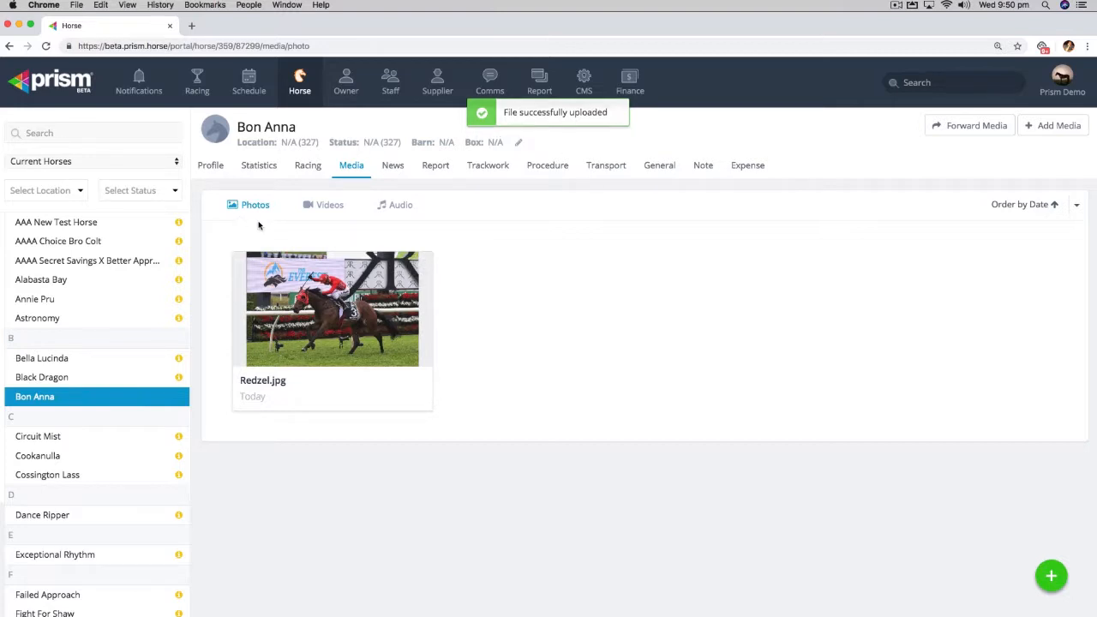
- Upload the video file Baster interview.mp4 from the Desktop to Bon Anna's videos
click(316, 207)
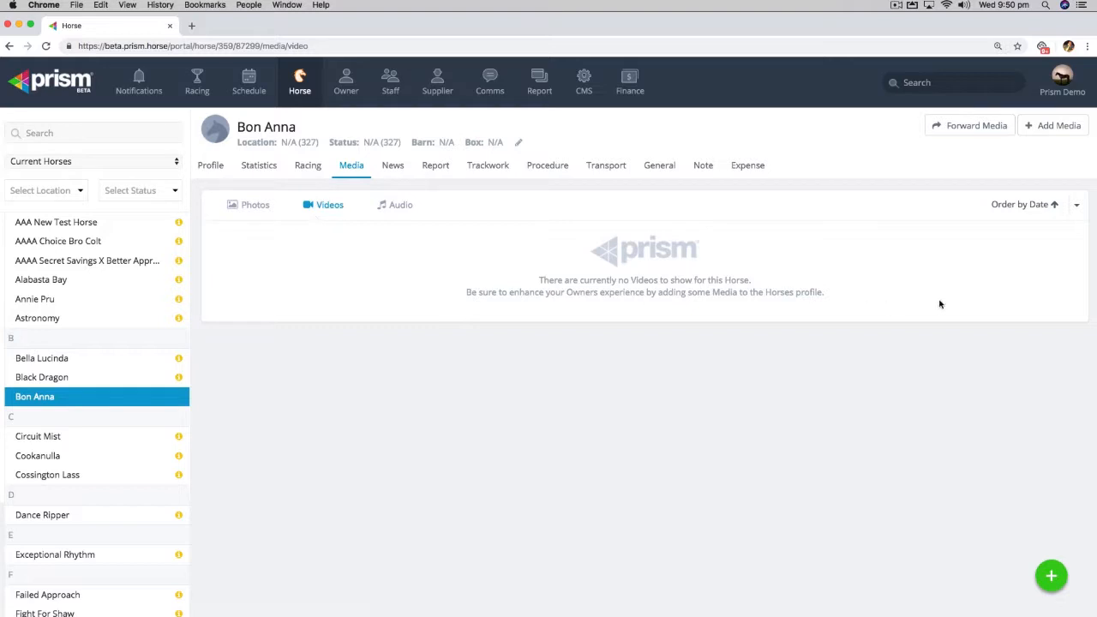
click(1055, 127)
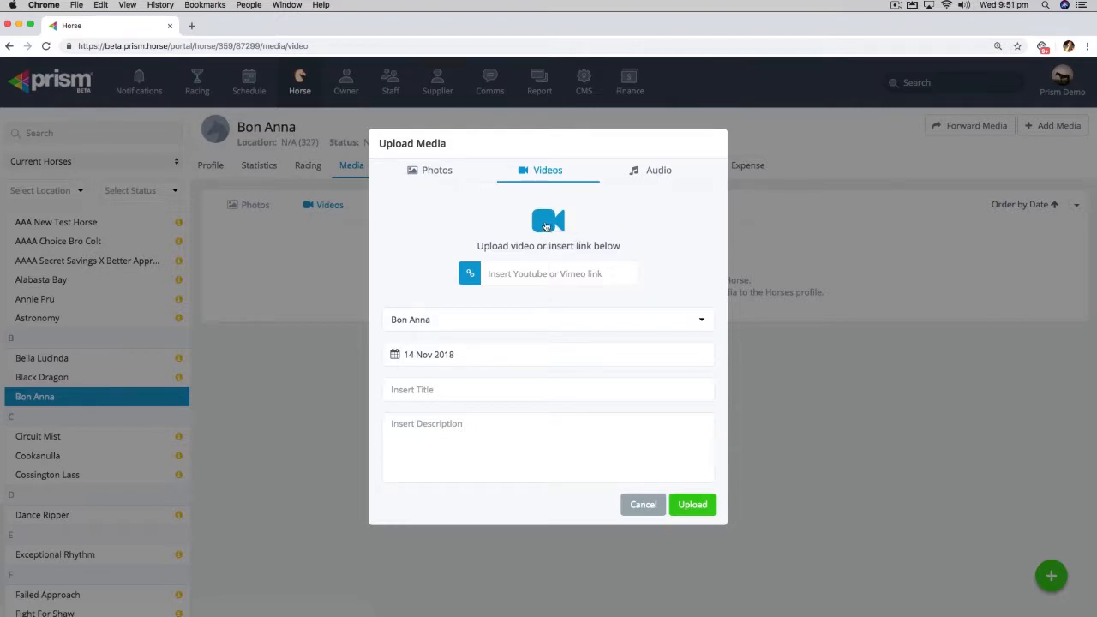
click(547, 227)
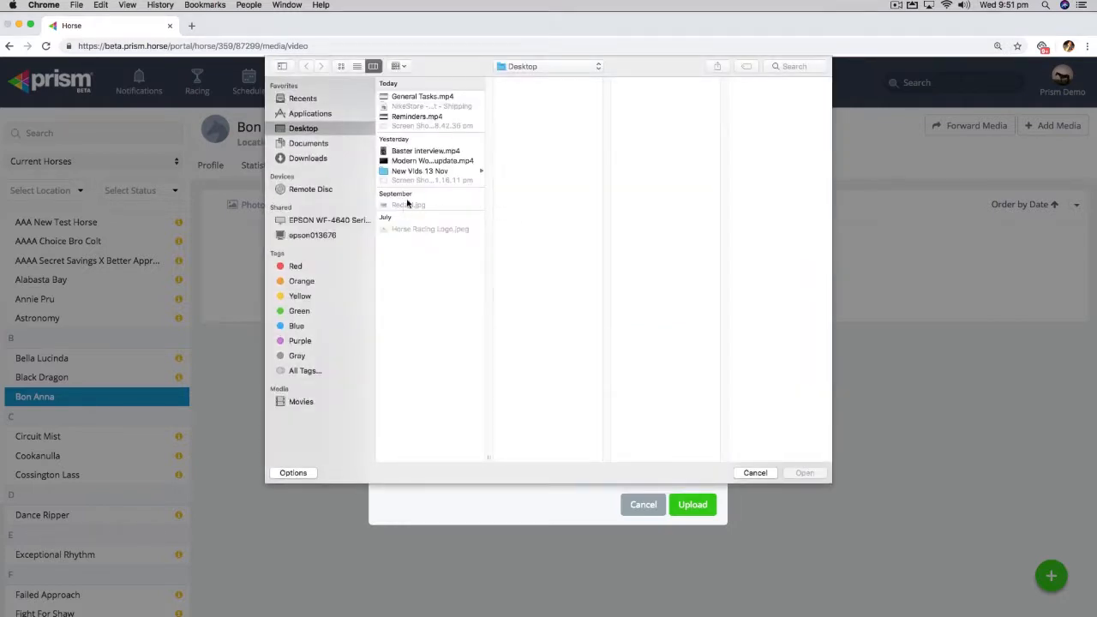
double_click(429, 151)
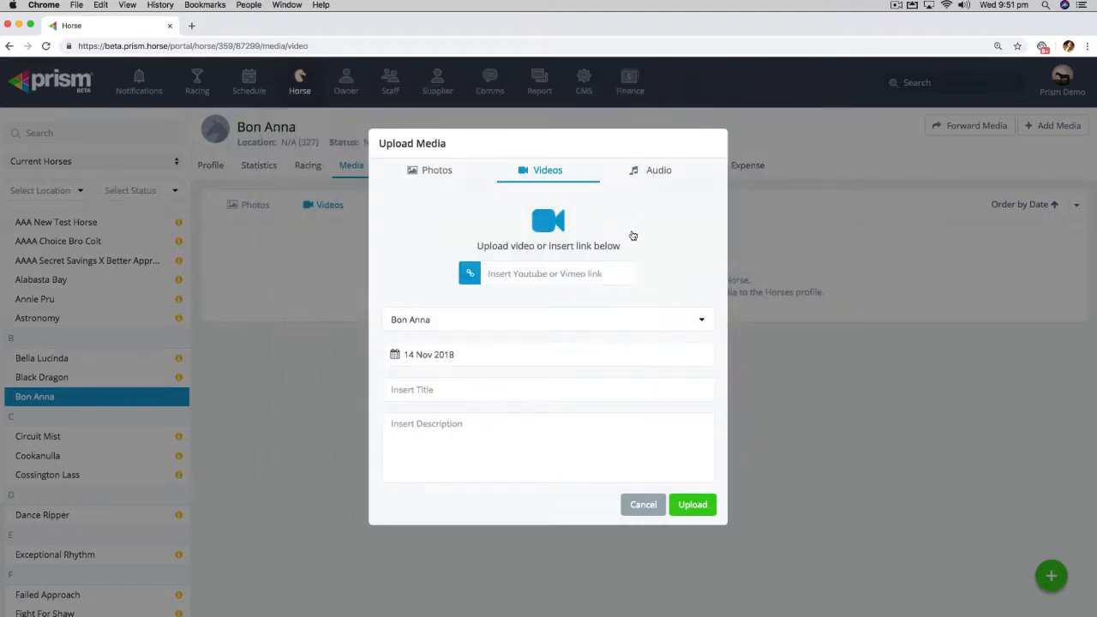
scroll(630, 266, down, 3)
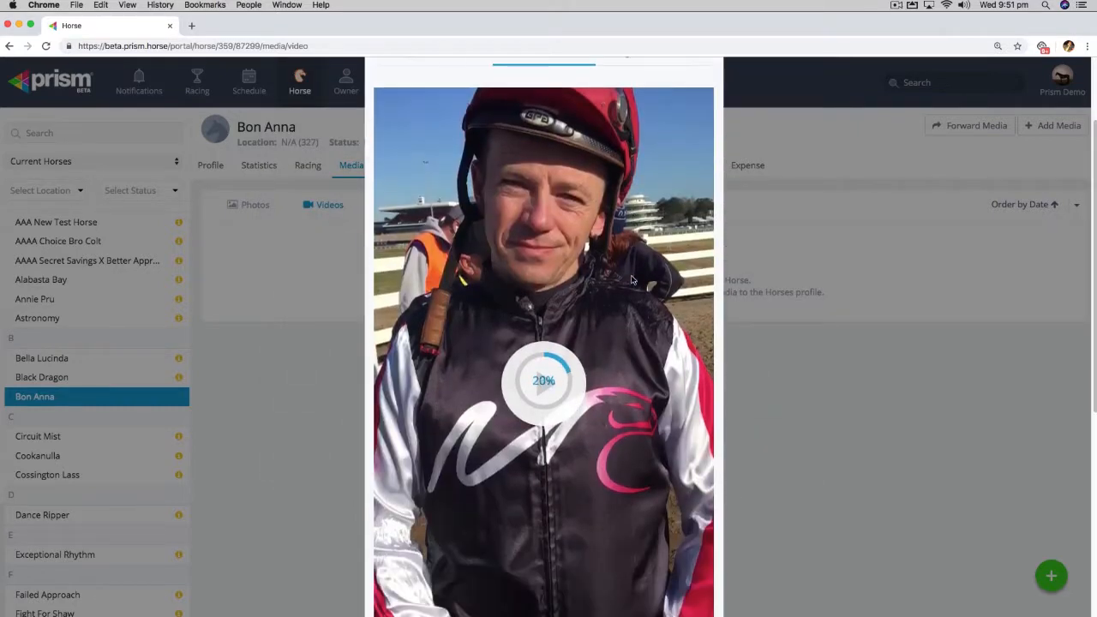
scroll(631, 281, up, 2)
scroll(630, 281, down, 2)
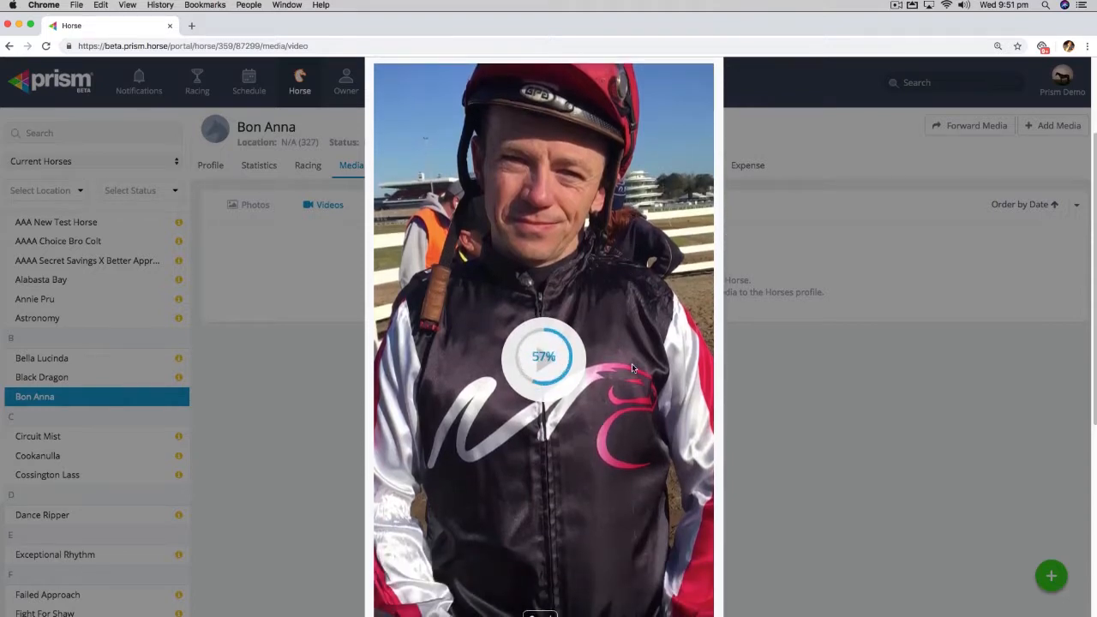
scroll(637, 320, down, 1)
scroll(639, 320, down, 2)
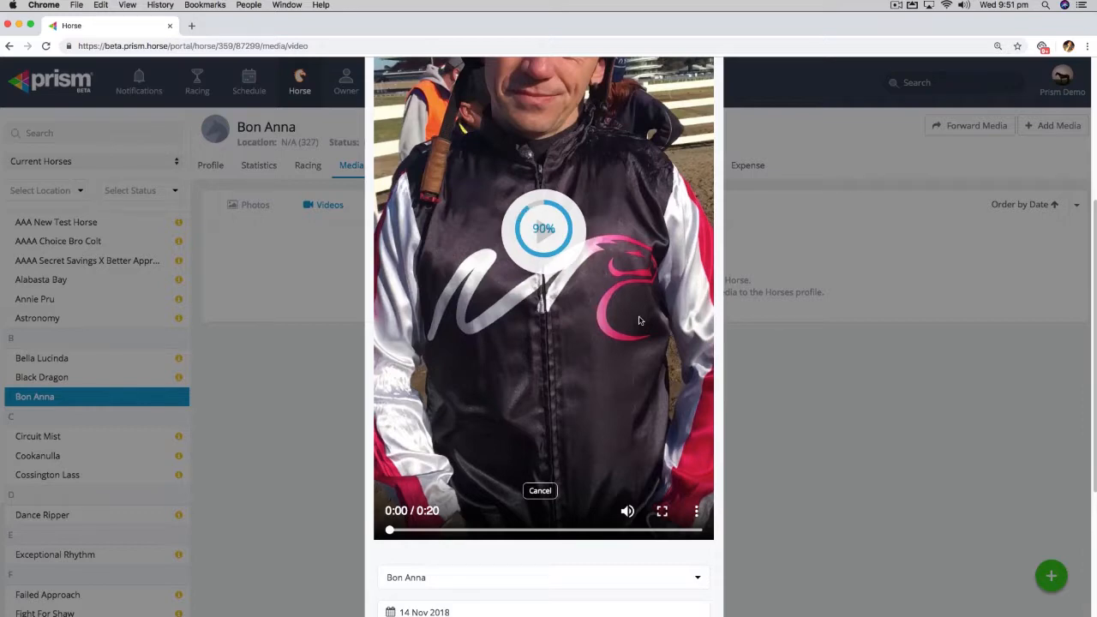
scroll(641, 319, down, 5)
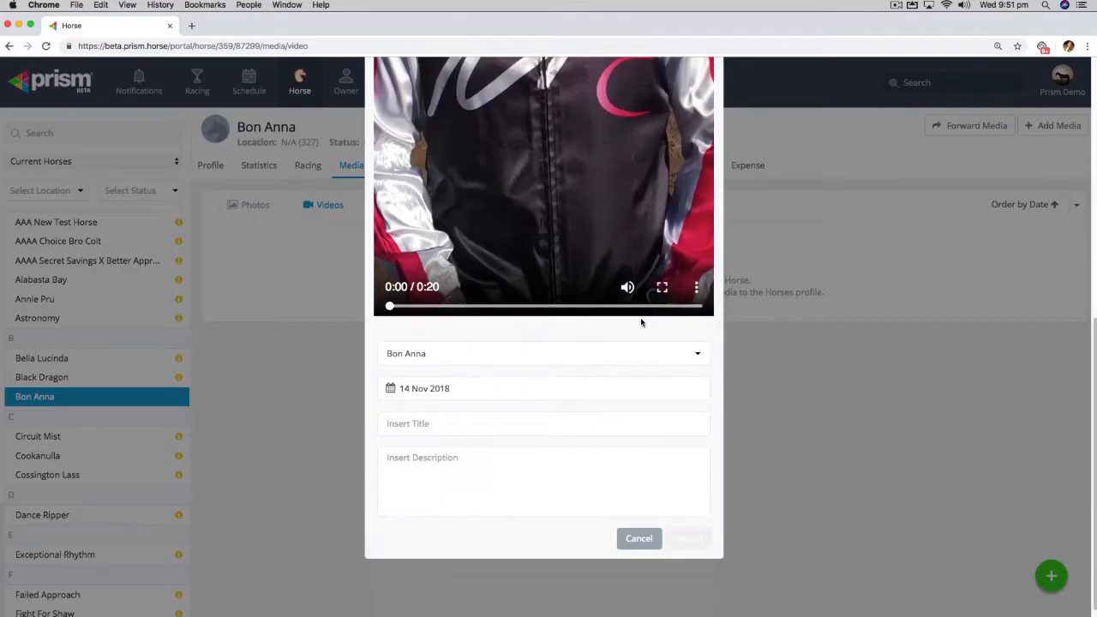
scroll(674, 405, down, 3)
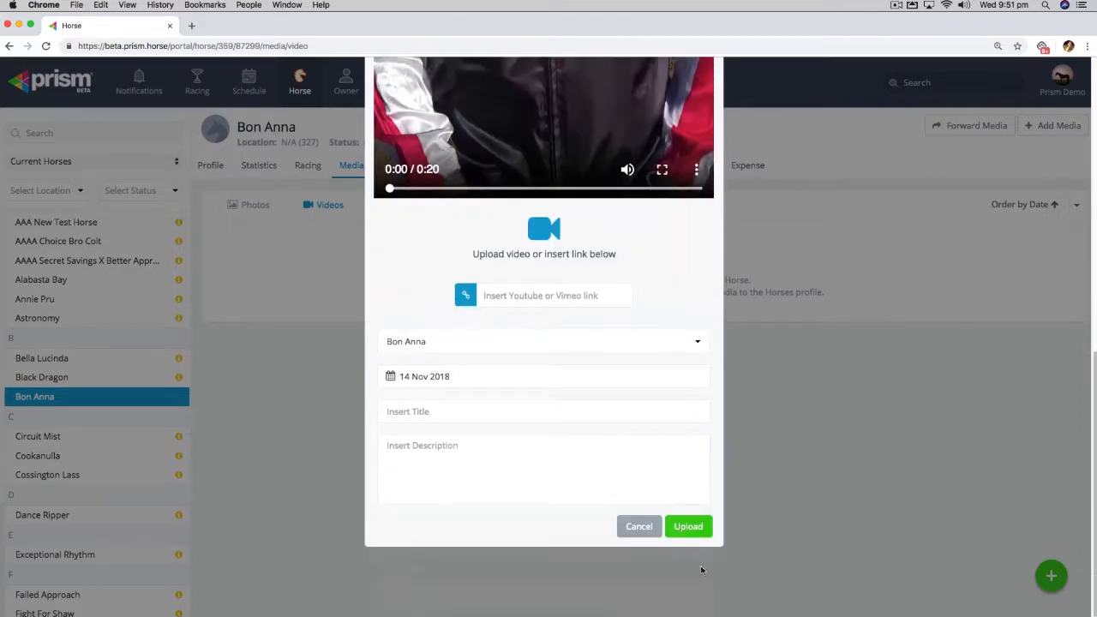
click(691, 529)
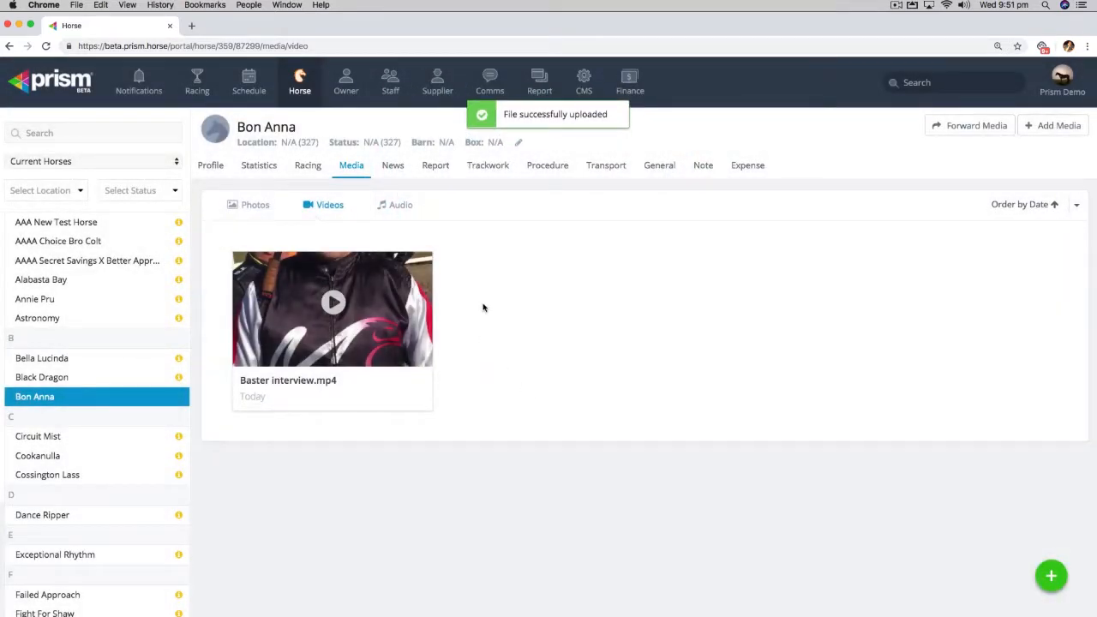
- Start another video upload for Bon Anna and copy the web address of the YouTube video Jamie xx - Gosh
click(1051, 125)
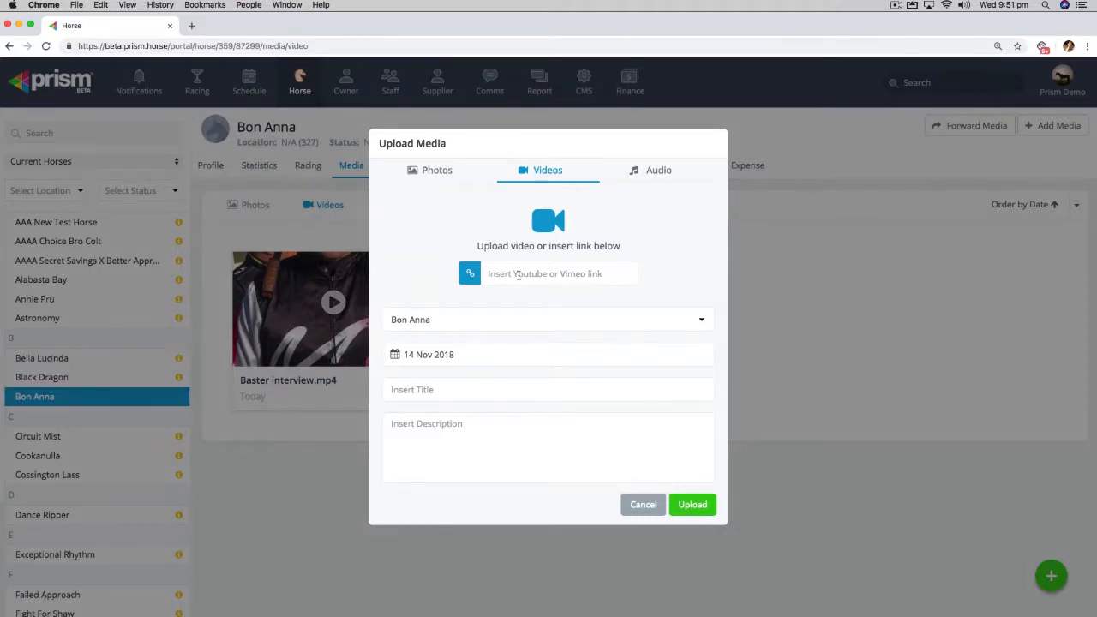
click(214, 25)
click(202, 45)
key(super+c)
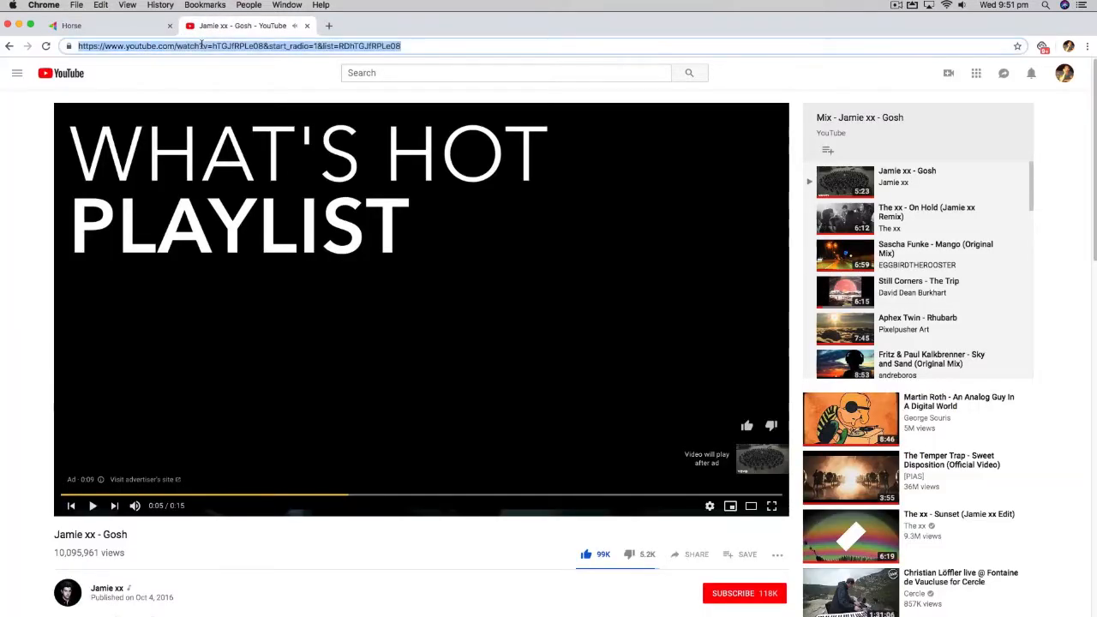
- Upload the copied YouTube link to Bon Anna's videos in Prism and open the added video
click(103, 26)
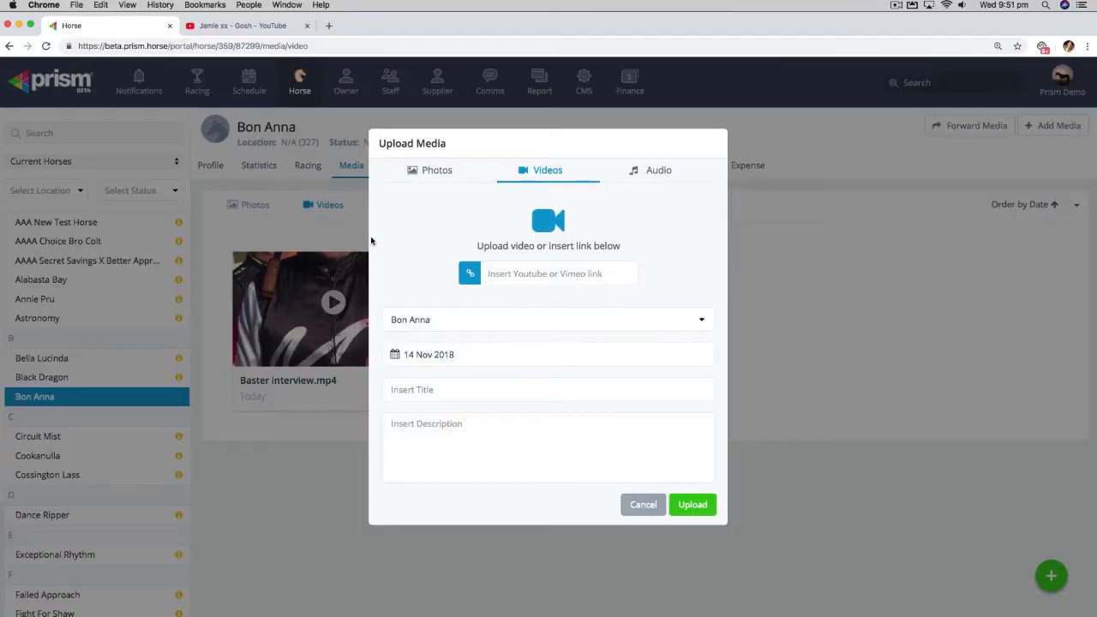
click(519, 273)
key(super+v)
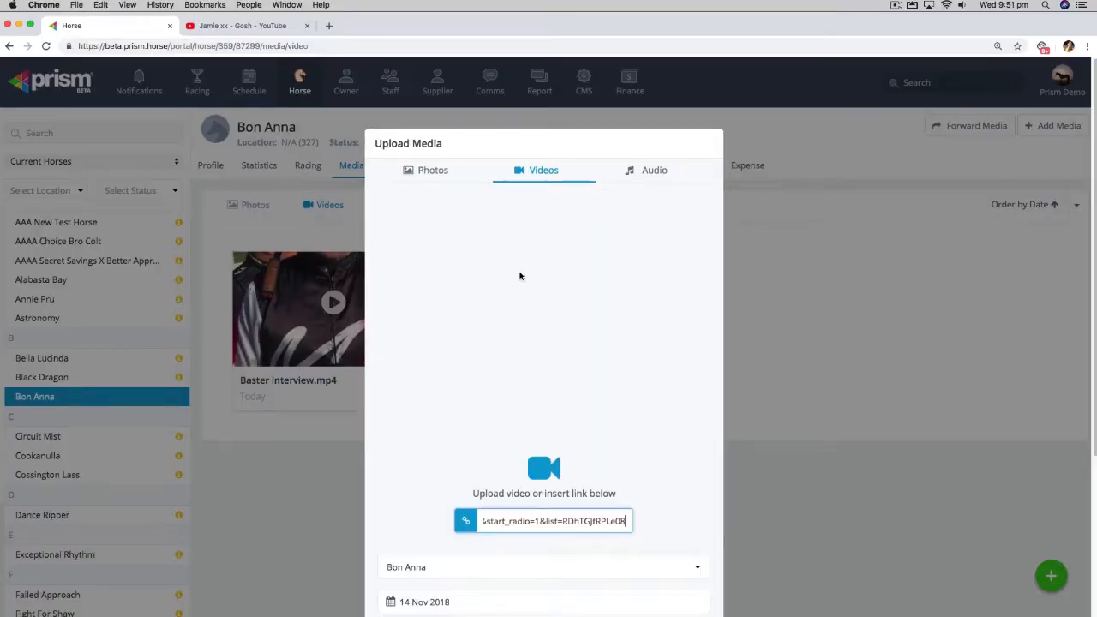
scroll(658, 468, down, 5)
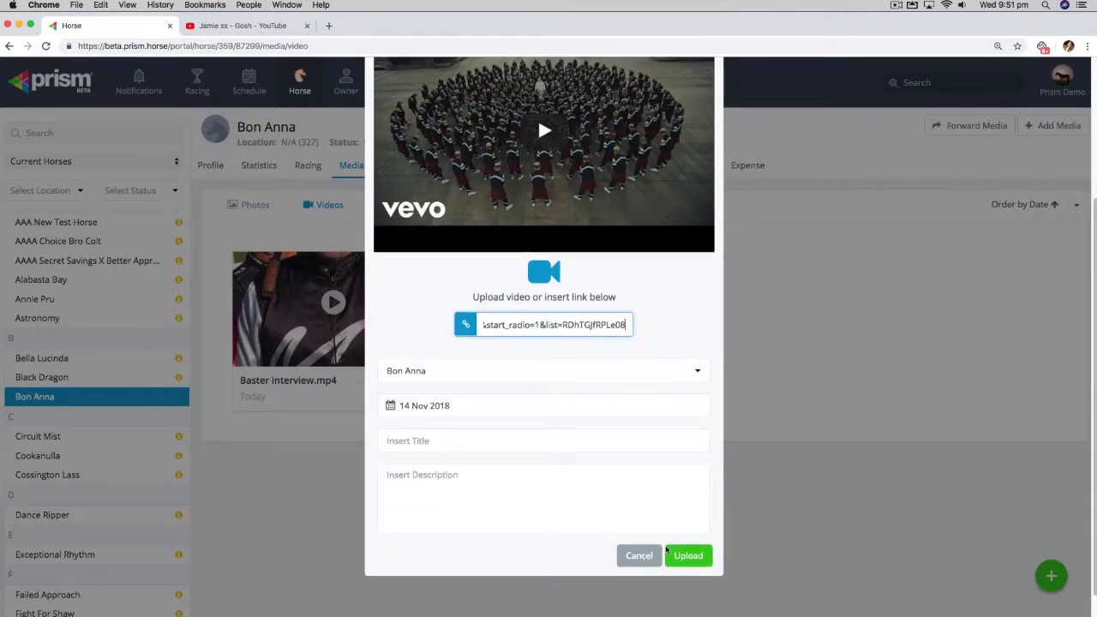
click(688, 555)
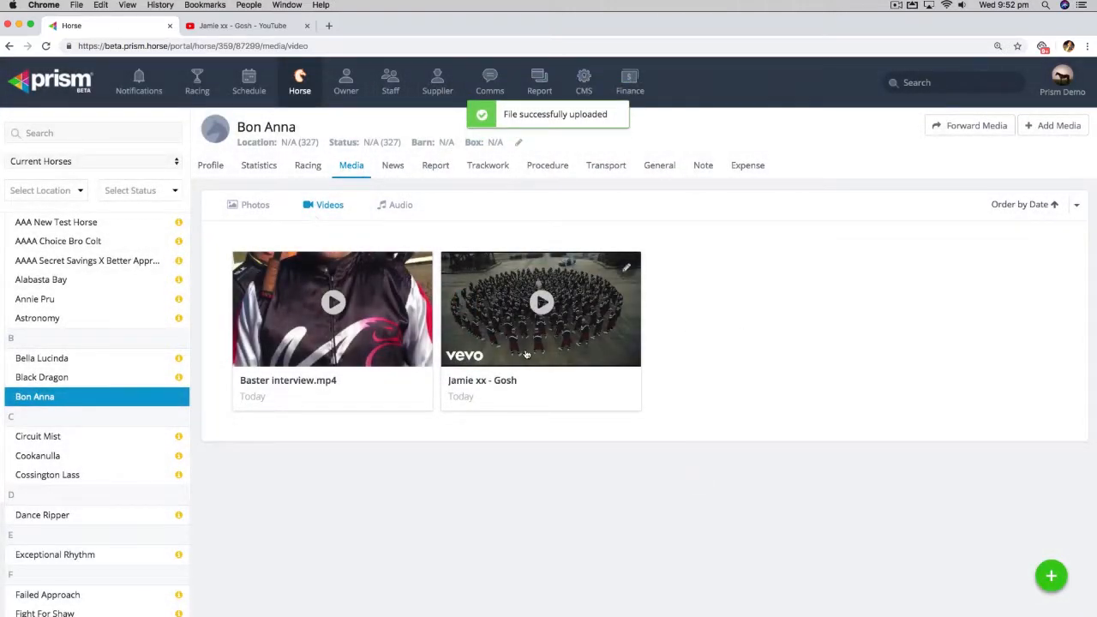
click(541, 303)
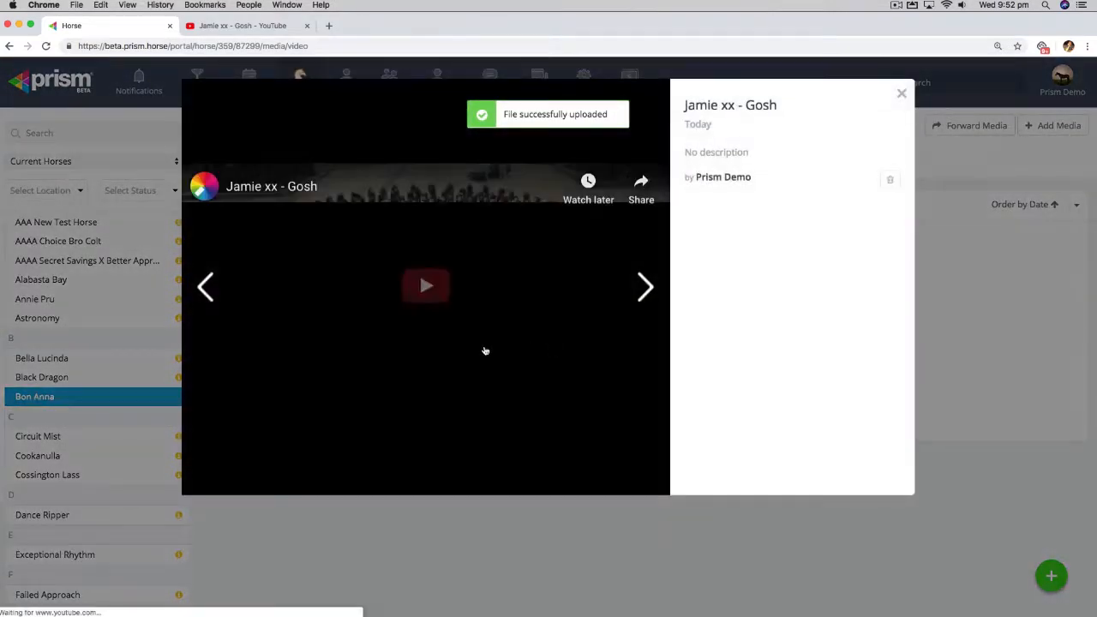
- Play the added YouTube video Jamie xx - Gosh briefly, pause it and close the video viewer
click(426, 291)
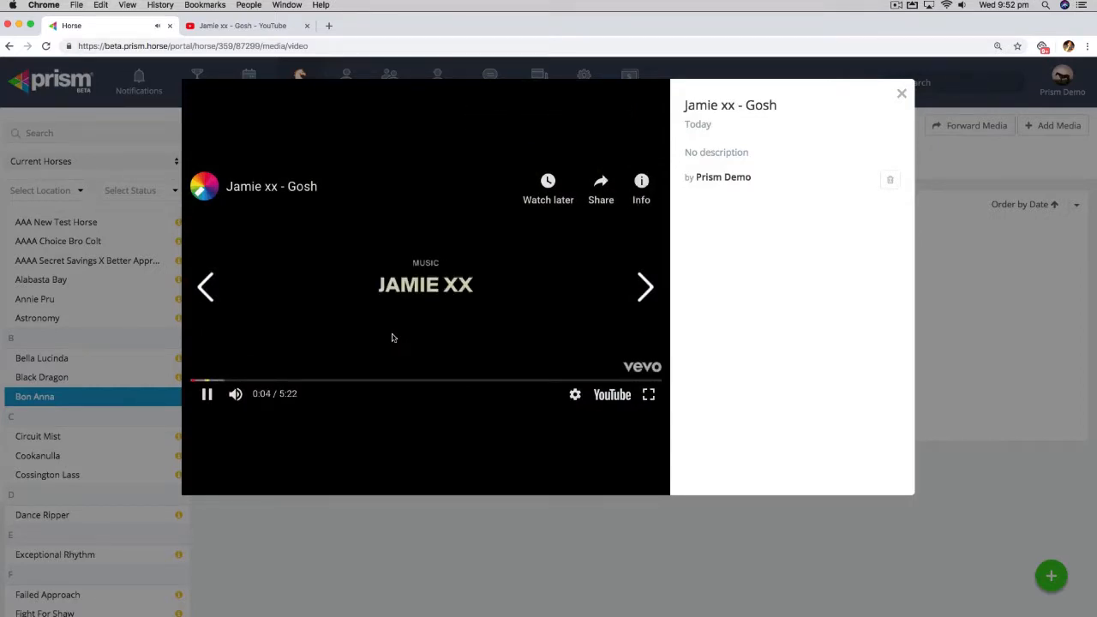
click(206, 395)
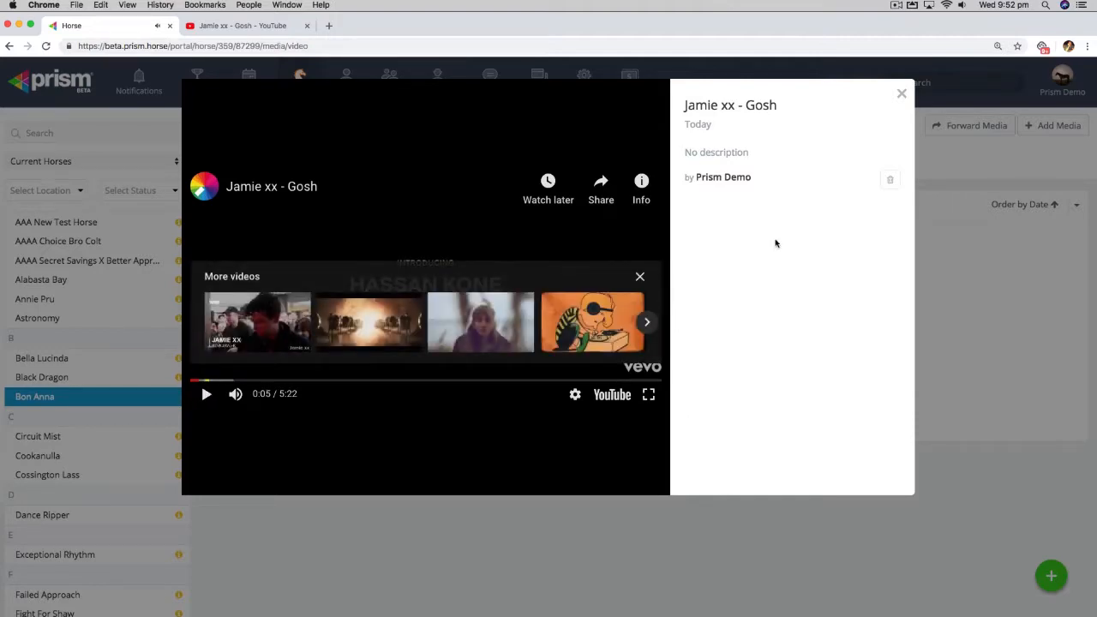
click(902, 93)
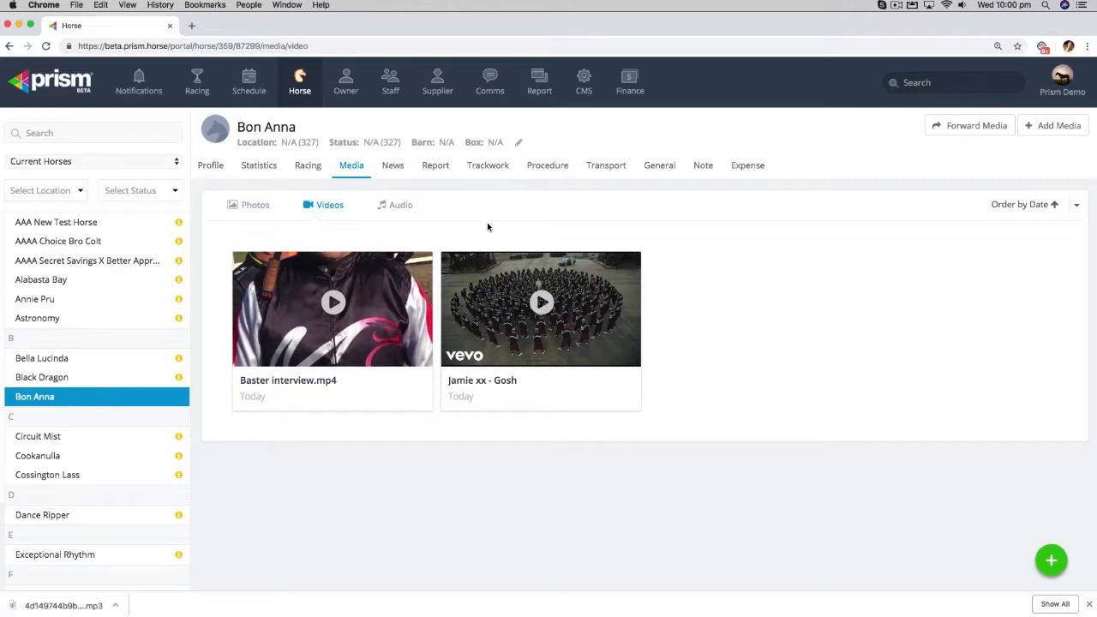
click(397, 204)
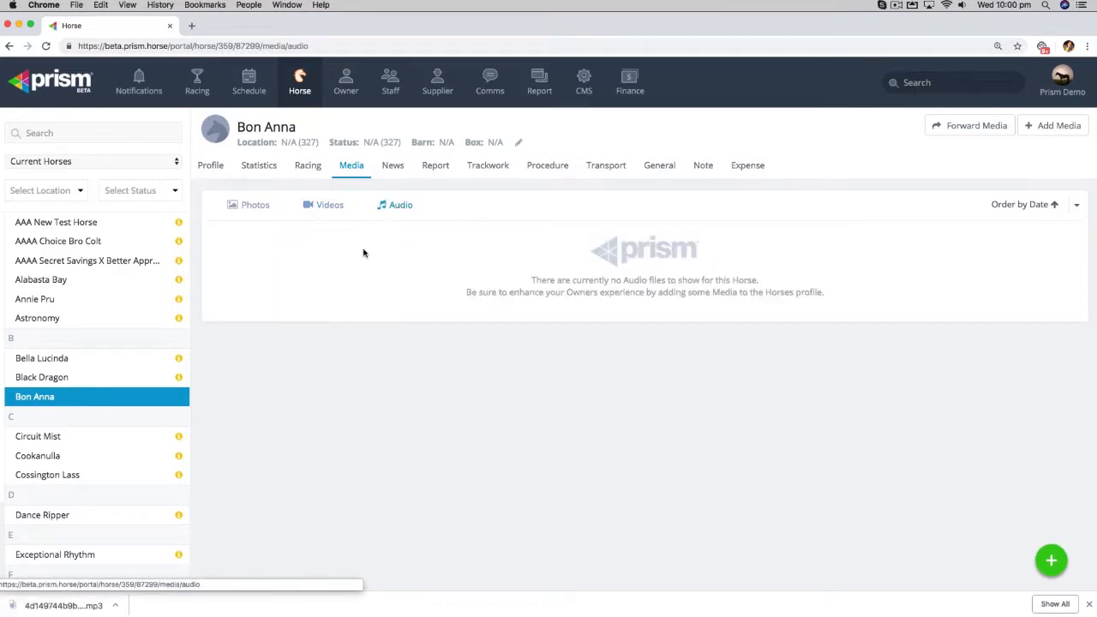
click(1042, 128)
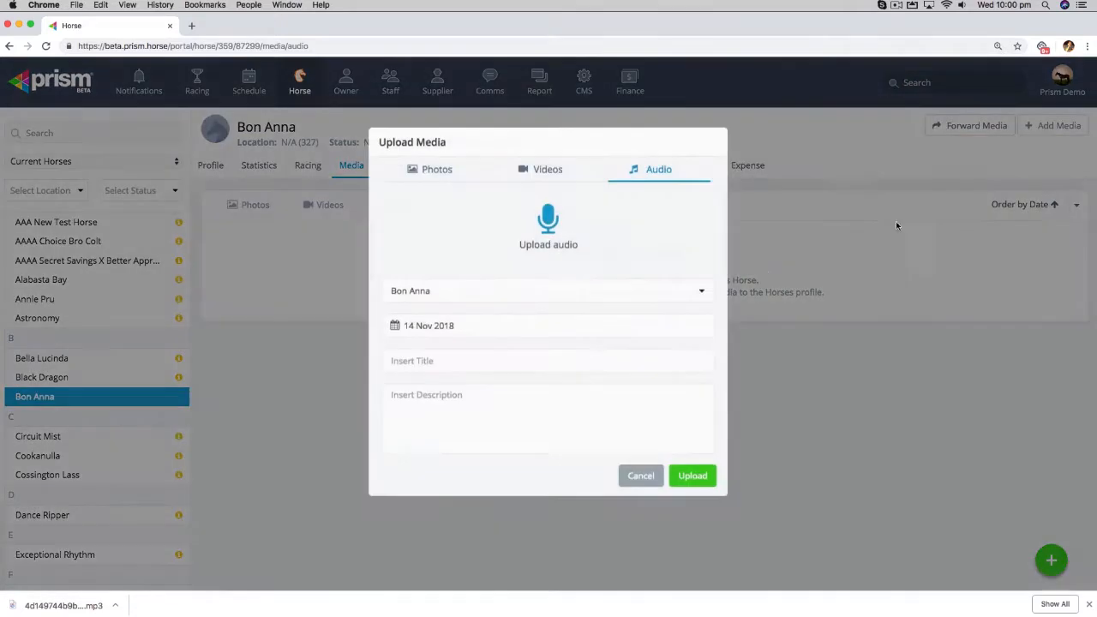
click(555, 261)
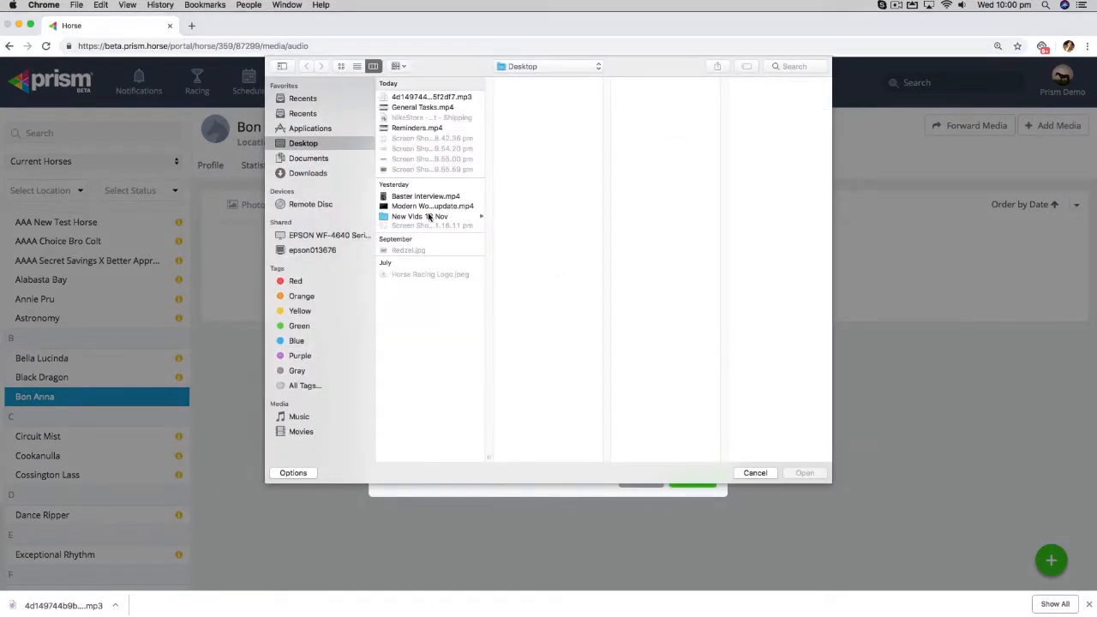
double_click(459, 97)
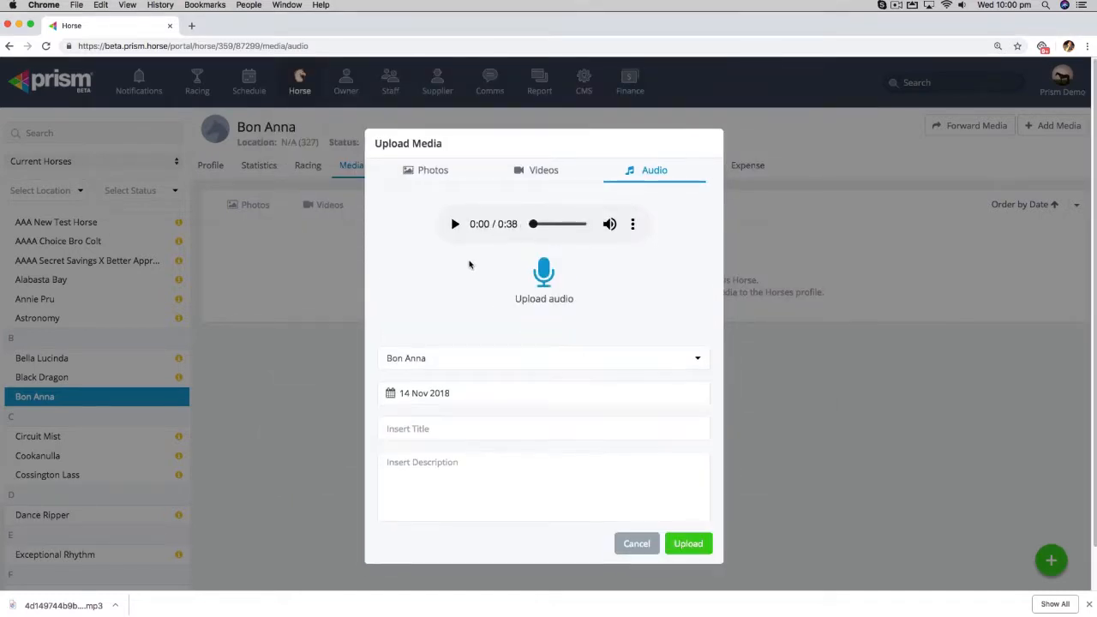
click(456, 223)
click(455, 225)
click(688, 523)
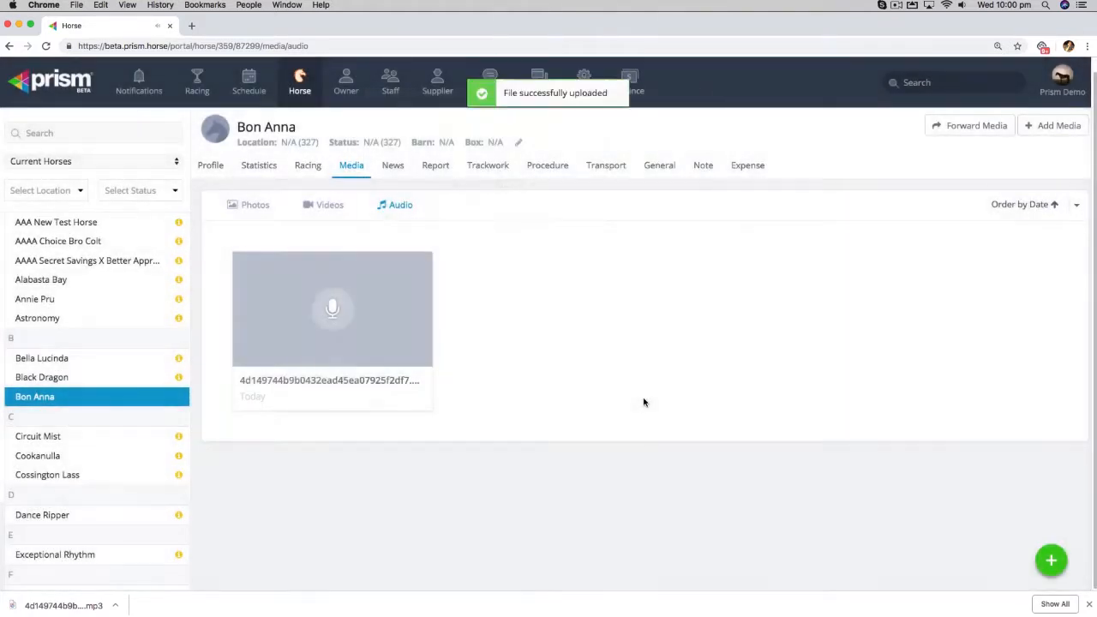